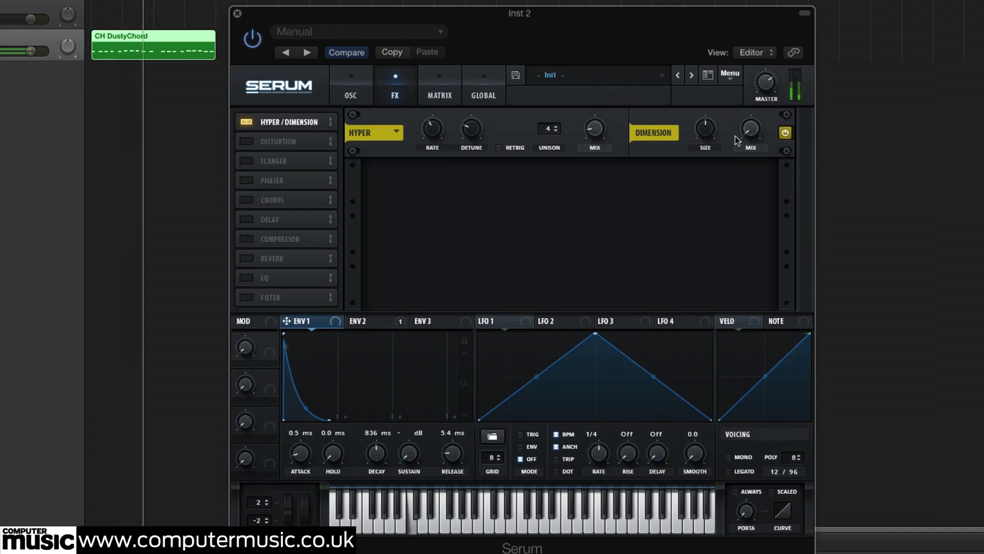
# Raise the Dimension mix and enable the Distortion effect
pyautogui.moveTo(748, 39); pyautogui.dragTo(749, 102)
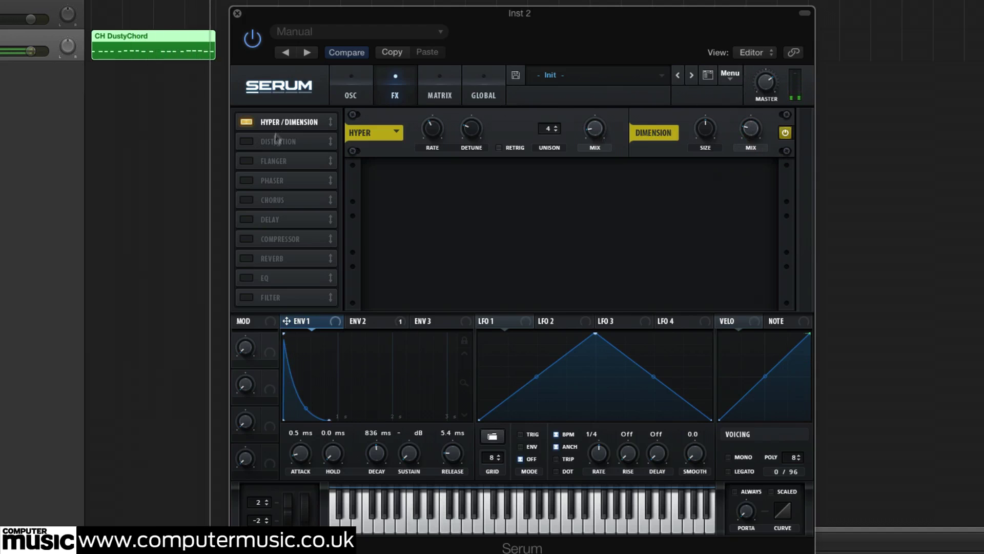
pyautogui.click(246, 142)
pyautogui.moveTo(661, 178)
pyautogui.mouseDown()
pyautogui.moveTo(660, 115)
pyautogui.moveTo(663, 173)
pyautogui.mouseUp()
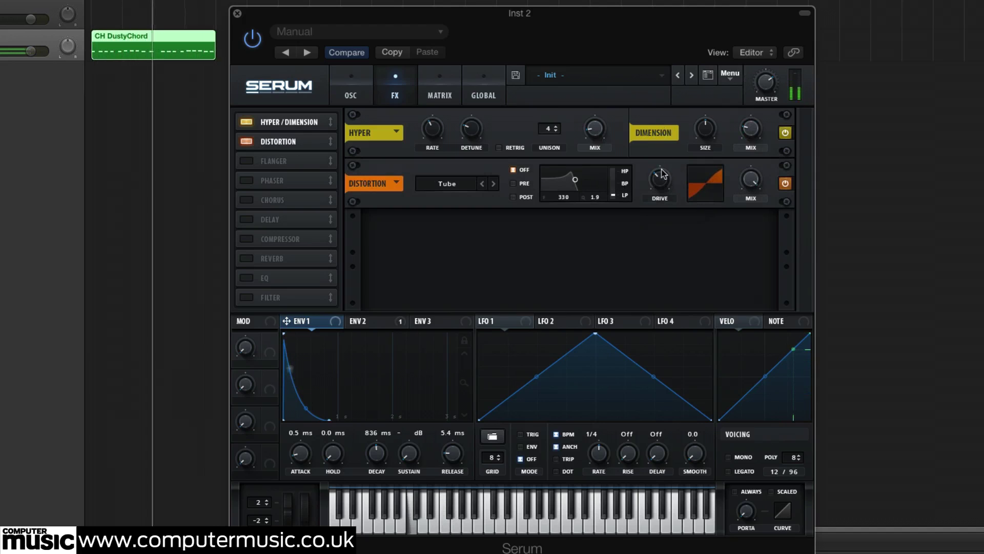
# Audition the distortion types, choose HardClip and set the drive to about 68%
pyautogui.click(493, 183)
pyautogui.click(493, 184)
pyautogui.click(494, 184)
pyautogui.click(494, 184)
pyautogui.click(494, 183)
pyautogui.click(482, 184)
pyautogui.click(483, 184)
pyautogui.click(482, 184)
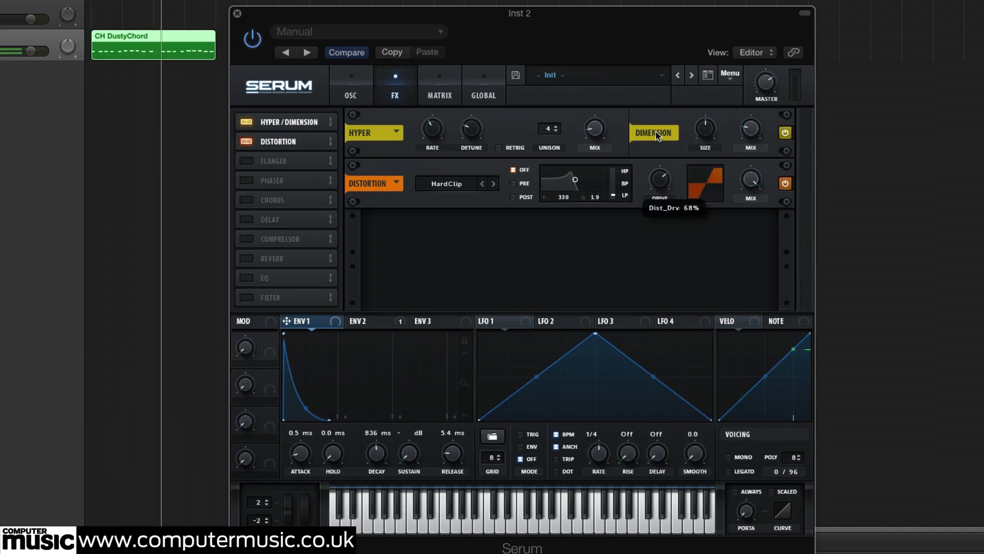
pyautogui.moveTo(650, 185)
pyautogui.mouseDown()
pyautogui.moveTo(658, 152)
pyautogui.moveTo(659, 174)
pyautogui.mouseUp()
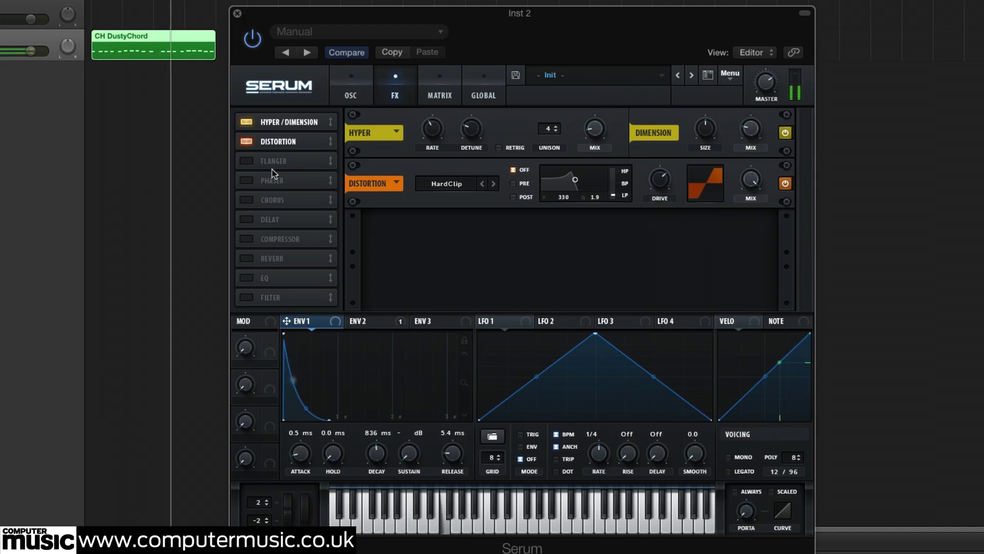
# Enable the Chorus effect and lower its mix
pyautogui.click(272, 200)
pyautogui.moveTo(749, 245); pyautogui.dragTo(747, 286)
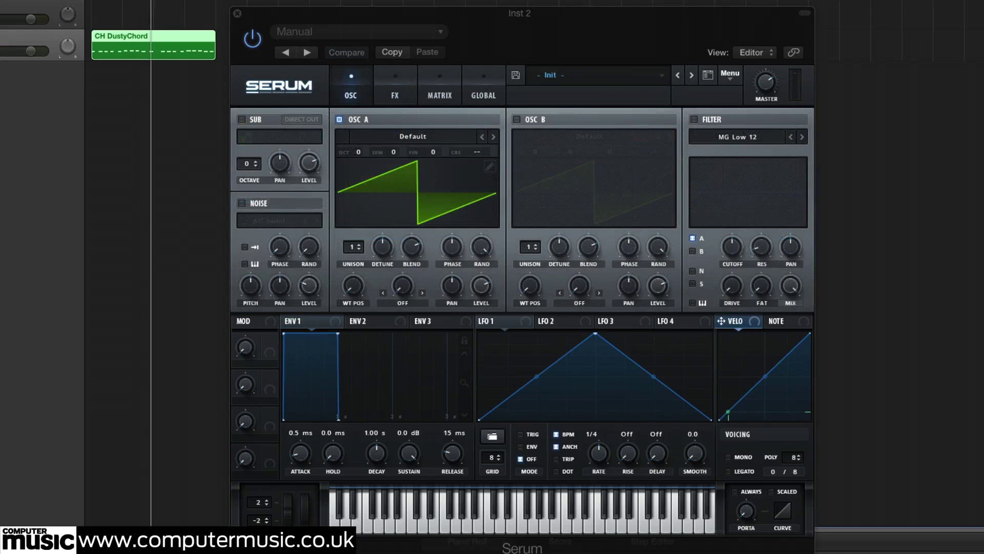
# Turn off oscillator A in the initialised patch
pyautogui.click(731, 75)
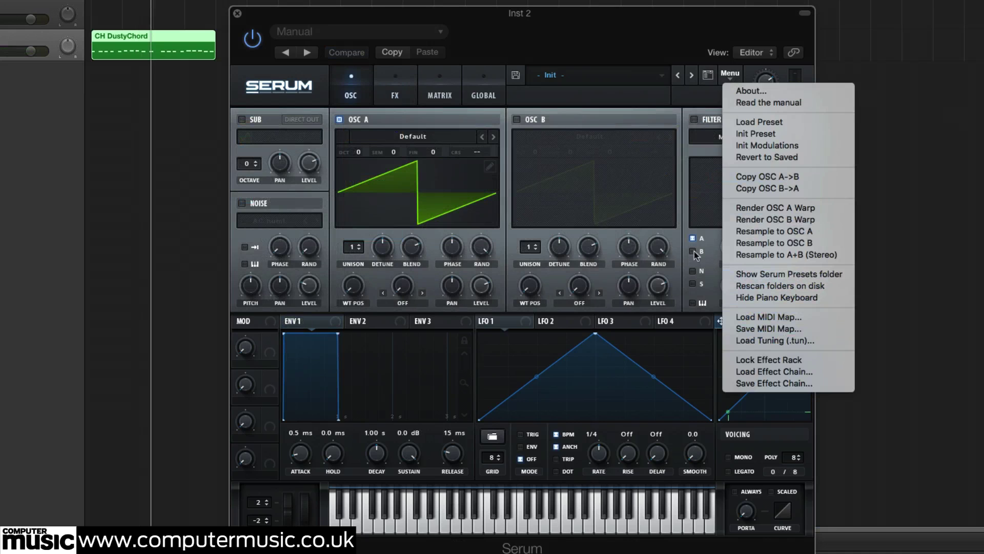
pyautogui.click(683, 241)
pyautogui.click(340, 119)
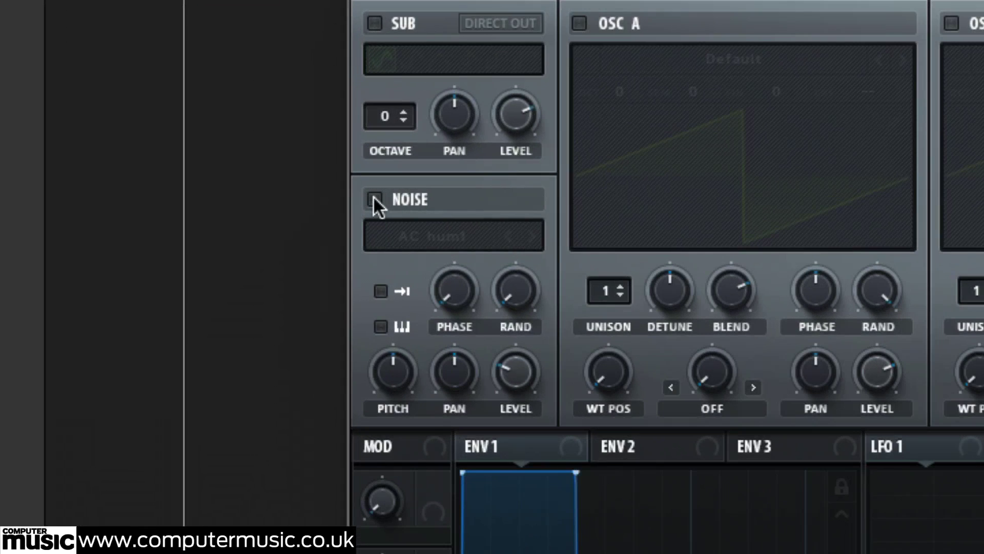
# Enable the noise oscillator and load the user sample ravestab into it
pyautogui.click(375, 199)
pyautogui.click(479, 237)
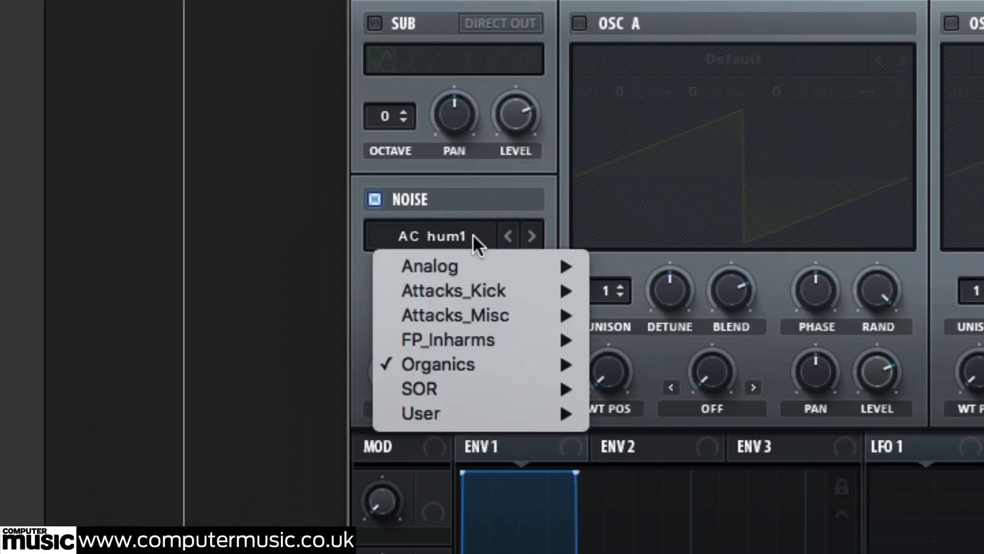
pyautogui.moveTo(488, 414)
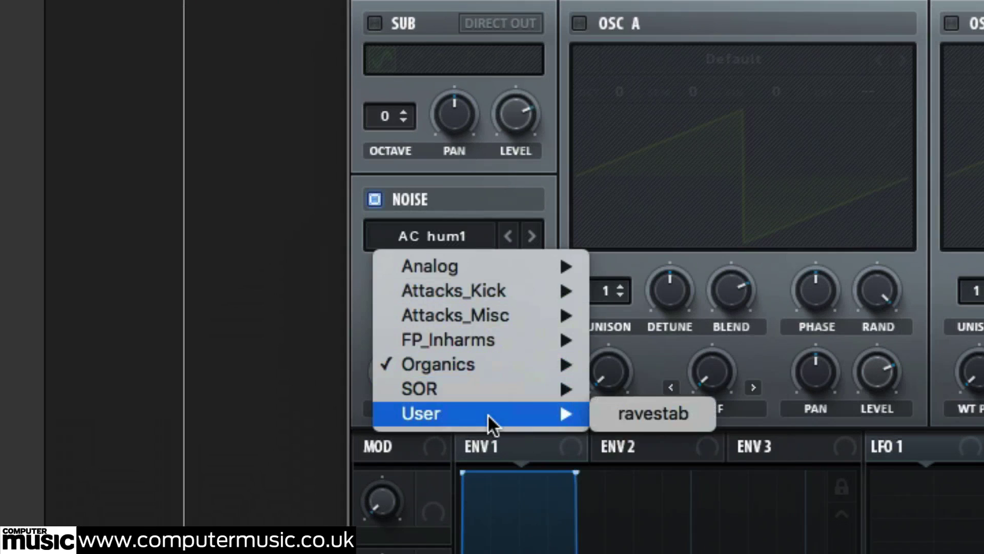
pyautogui.click(650, 414)
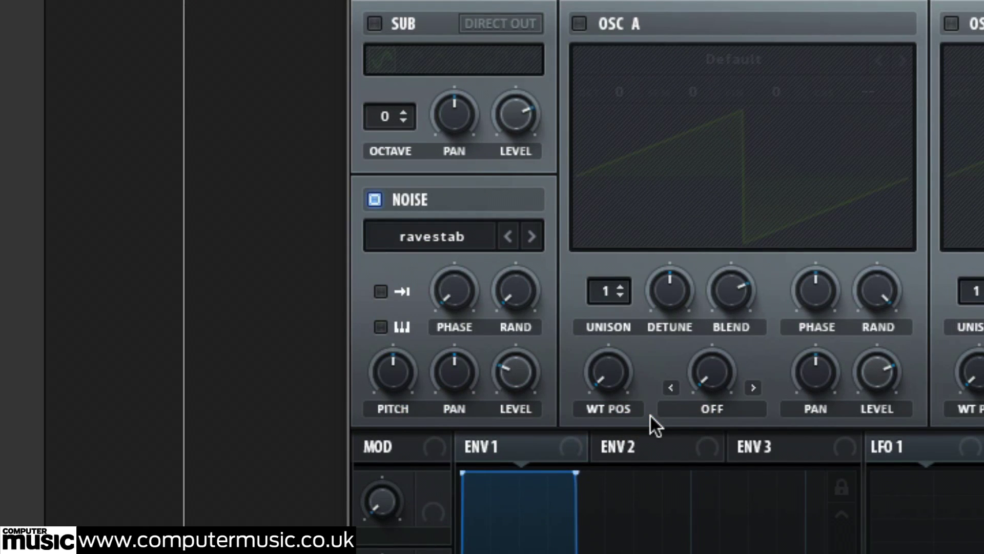
# Raise the noise oscillator's level and enable its one-shot and key-tracking modes
pyautogui.moveTo(517, 388); pyautogui.dragTo(512, 237)
pyautogui.click(381, 291)
pyautogui.click(381, 327)
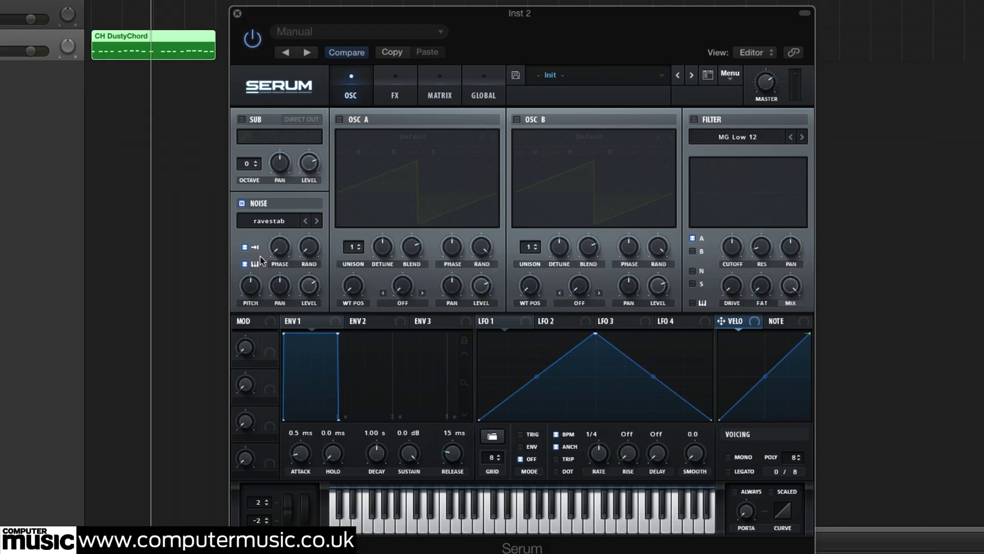
# Turn oscillator A back on and lower its level
pyautogui.click(340, 120)
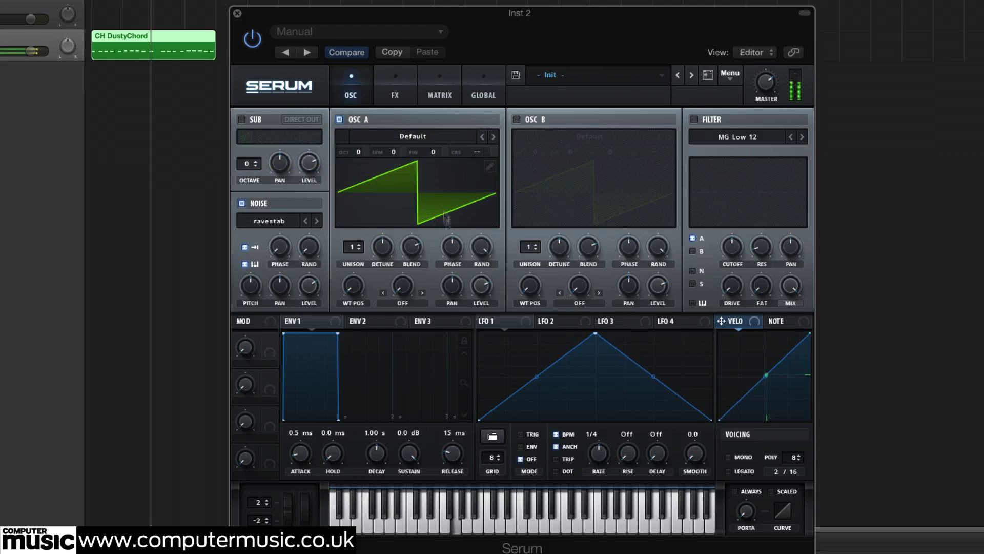
pyautogui.moveTo(477, 287); pyautogui.dragTo(488, 366)
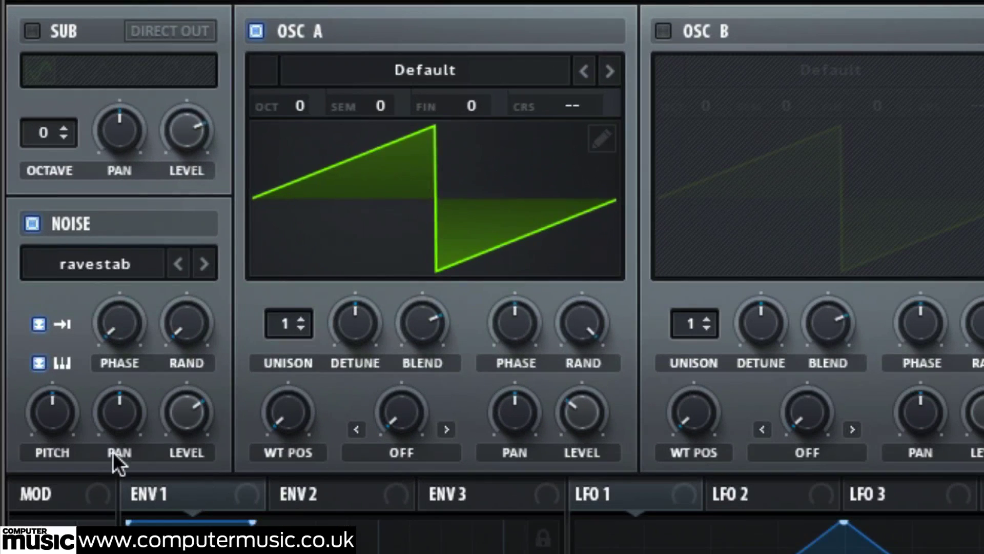
# Raise the noise oscillator's pitch slightly and set oscillator A's octave to -1
pyautogui.moveTo(61, 417); pyautogui.dragTo(53, 387)
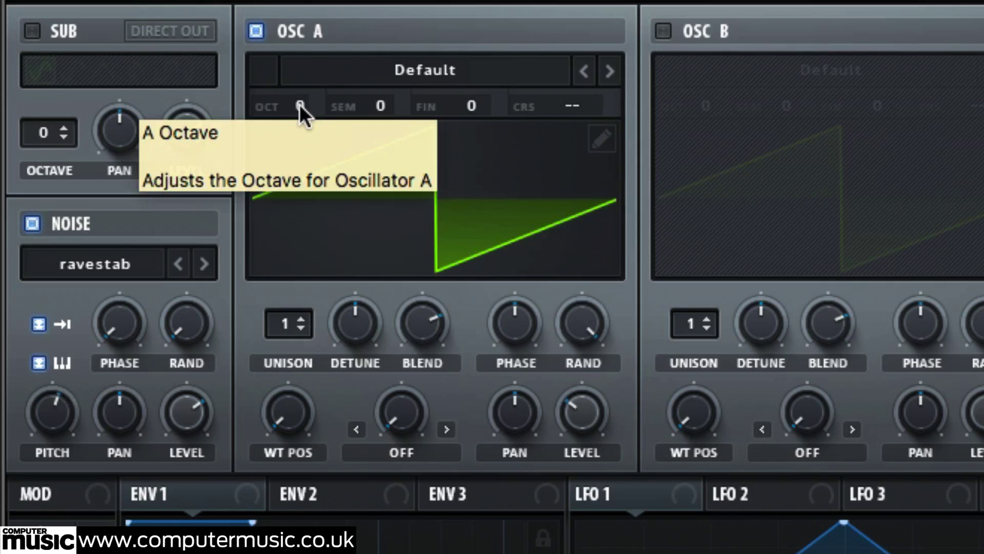
pyautogui.moveTo(300, 103); pyautogui.dragTo(298, 137)
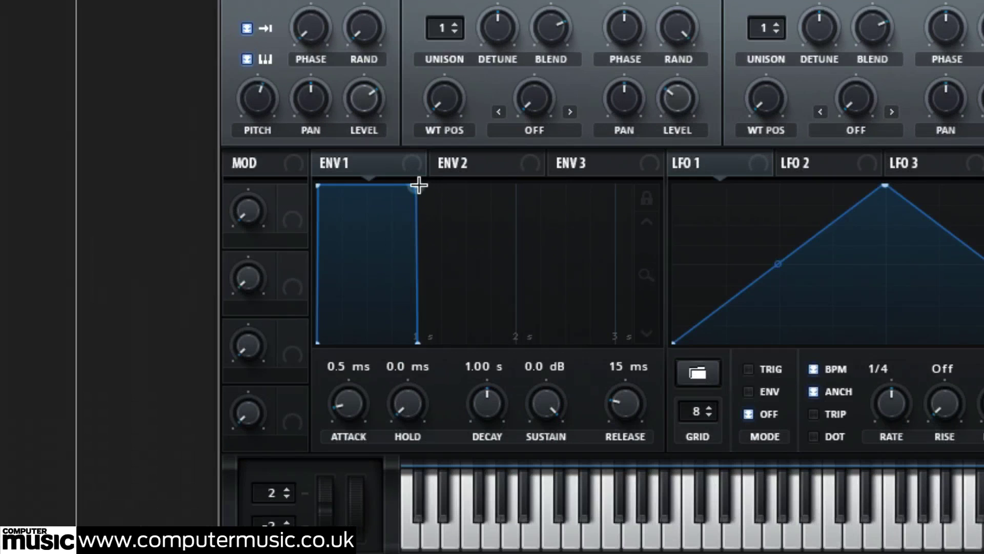
# Shape envelope 1 with minimum sustain, 0.0 ms release and a decay of about 836 ms
pyautogui.moveTo(417, 185); pyautogui.dragTo(413, 340)
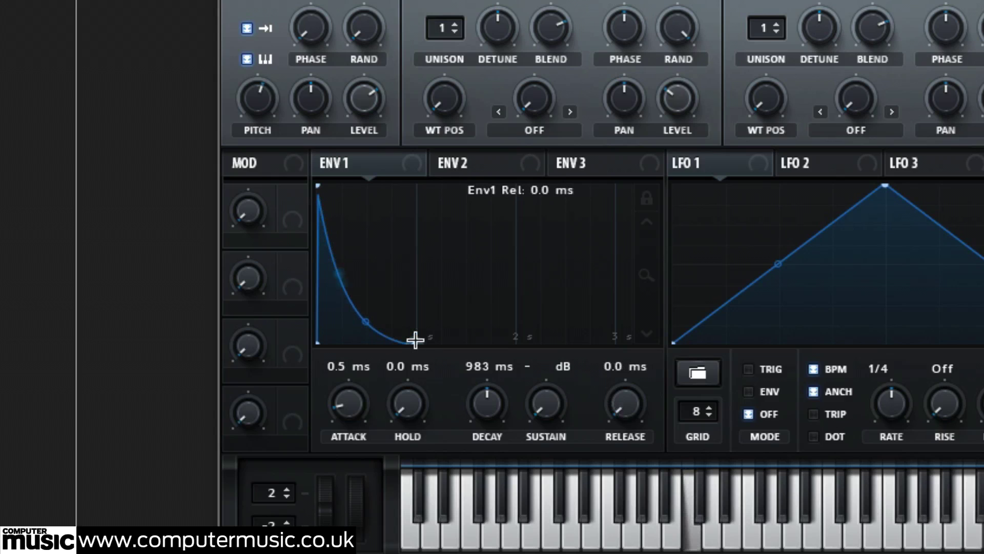
pyautogui.moveTo(486, 403)
pyautogui.mouseDown()
pyautogui.moveTo(484, 425)
pyautogui.moveTo(484, 399)
pyautogui.mouseUp()
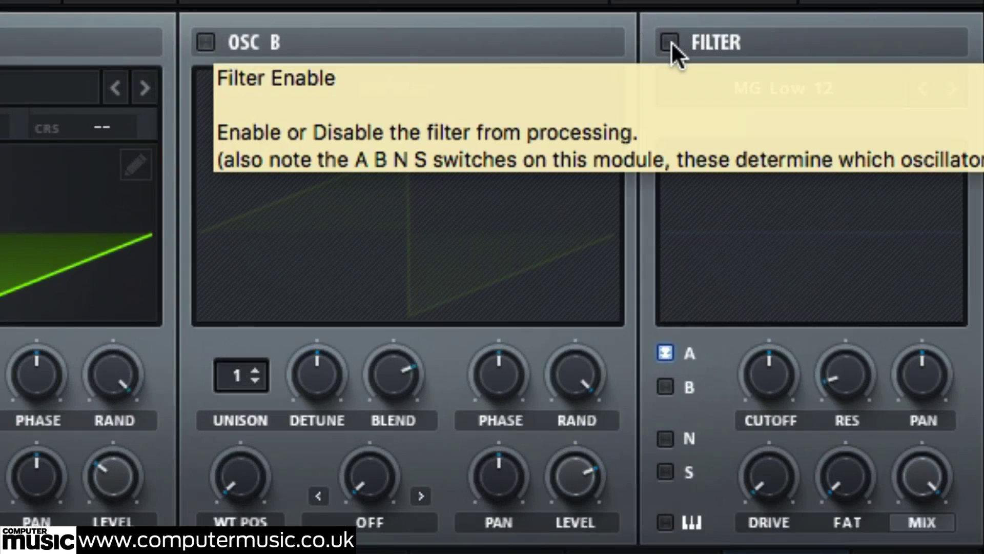
# Enable the MG Low 12 filter, route oscillator B through it as well and raise the cutoff
pyautogui.click(670, 42)
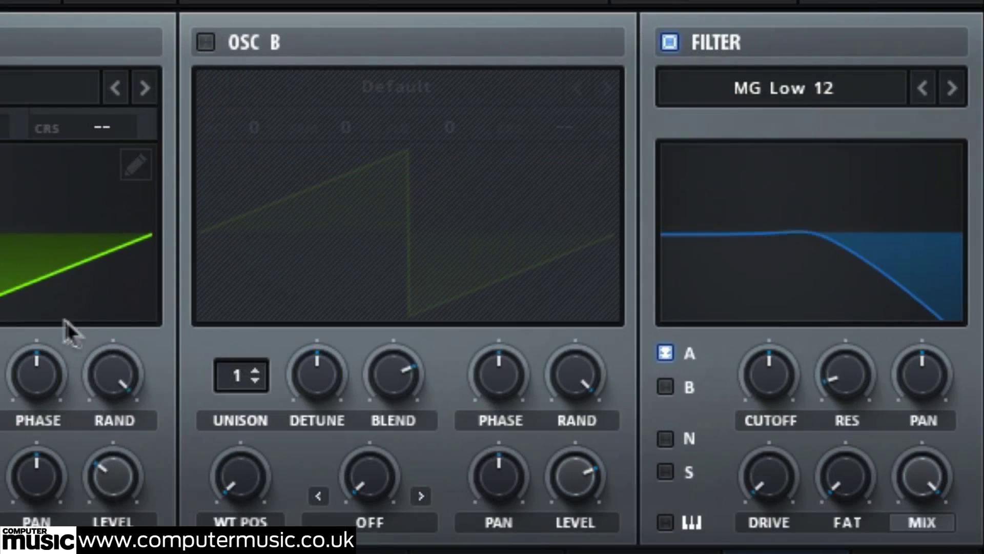
pyautogui.click(666, 392)
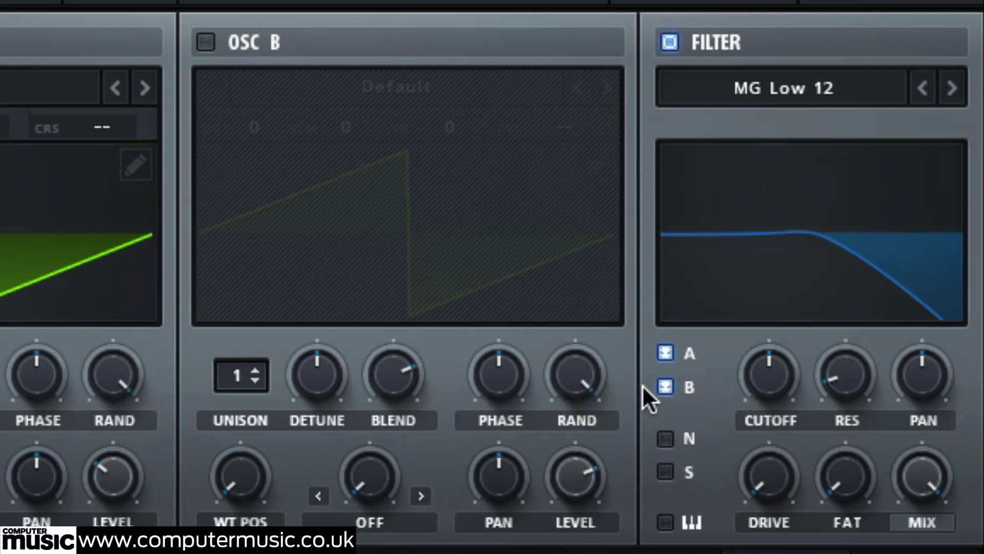
pyautogui.moveTo(771, 366); pyautogui.dragTo(753, 196)
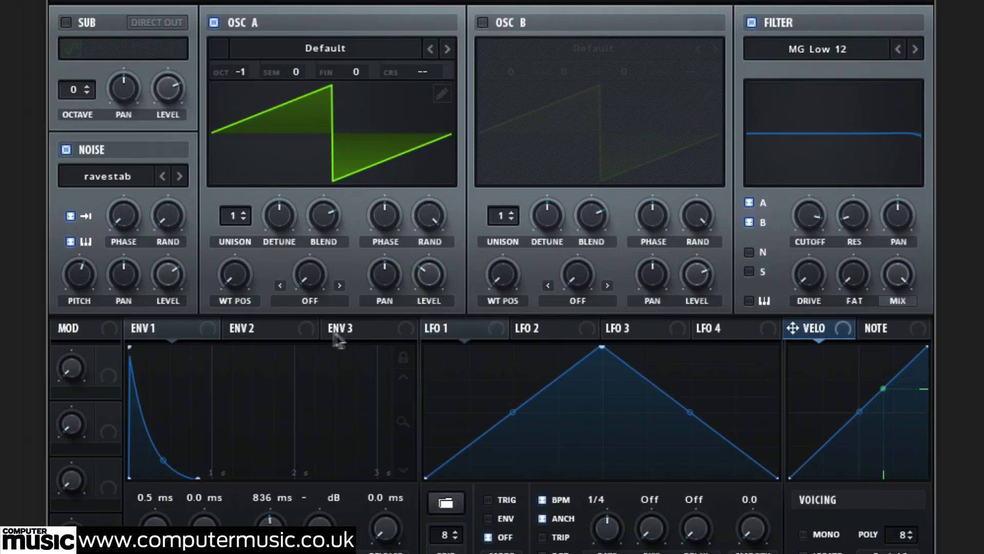
# Assign envelope 2 to the filter cutoff with an amount of about 64, and lower the cutoff to about 24 Hz
pyautogui.click(288, 328)
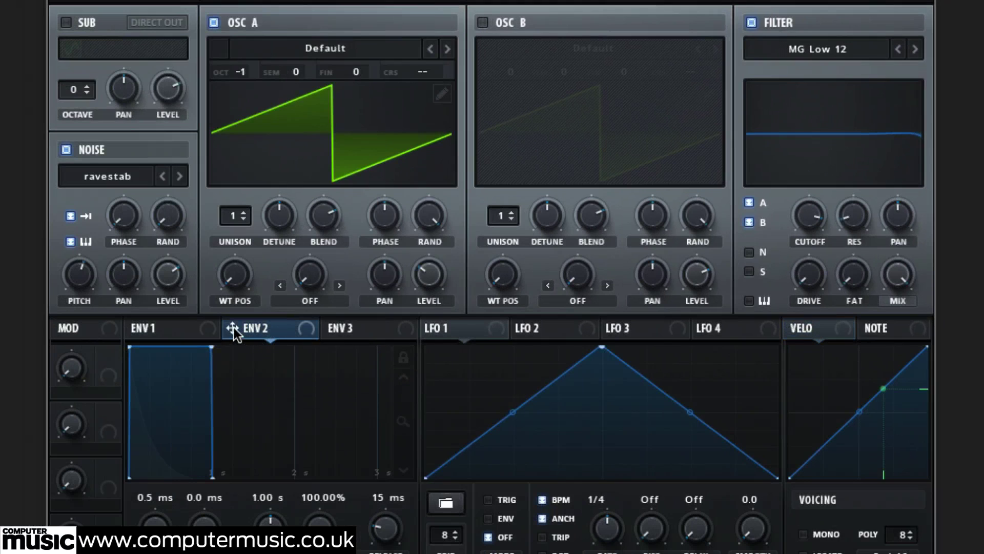
pyautogui.moveTo(234, 329); pyautogui.dragTo(809, 276)
pyautogui.moveTo(806, 312); pyautogui.dragTo(806, 386)
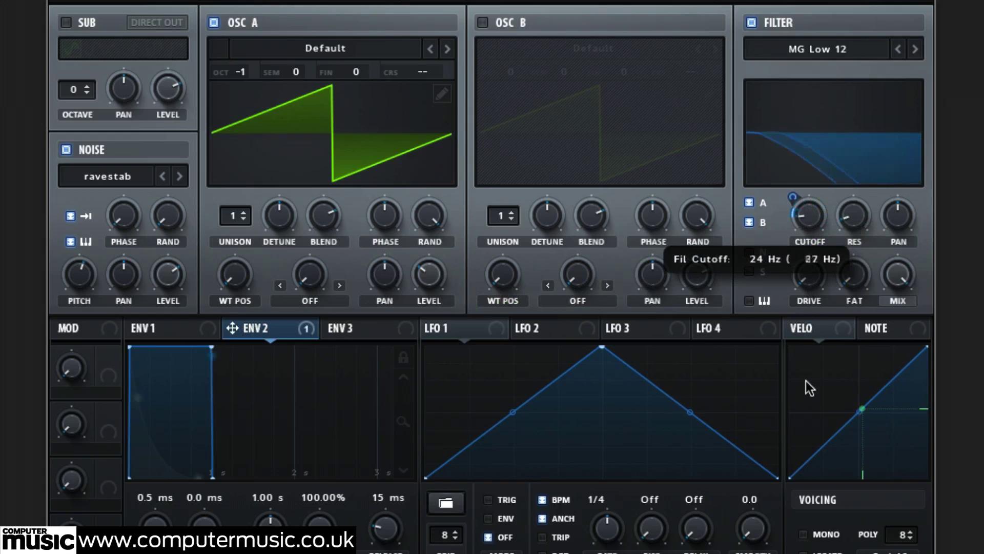
pyautogui.moveTo(803, 203); pyautogui.dragTo(790, 120)
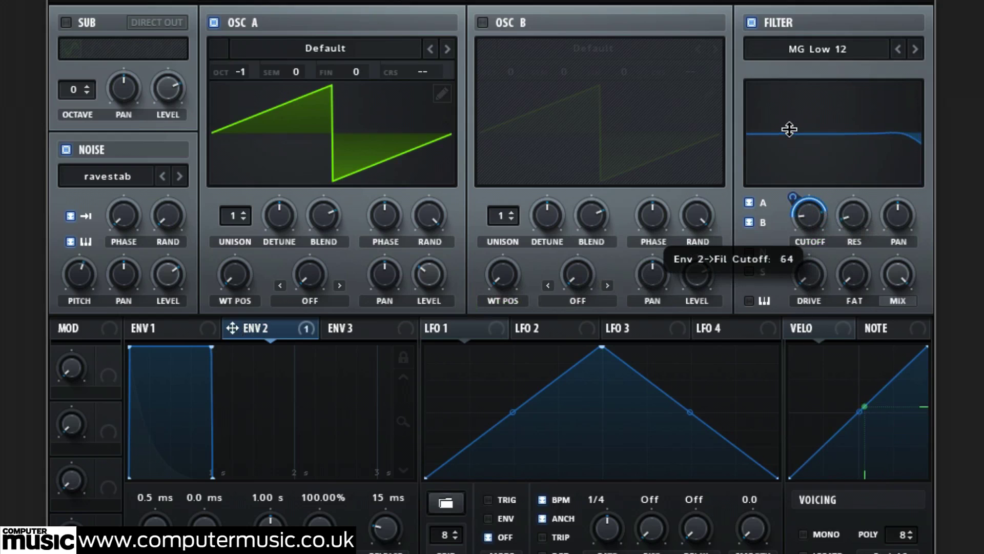
# Set envelope 2 to zero sustain with a decay of about 900 ms, and raise the filter cutoff slightly
pyautogui.moveTo(210, 353); pyautogui.dragTo(205, 478)
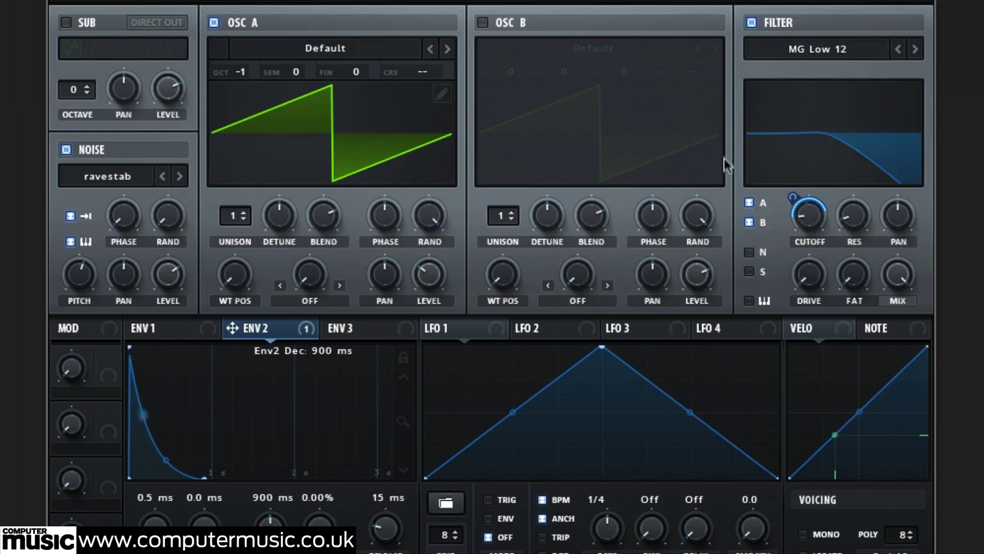
pyautogui.moveTo(806, 215); pyautogui.dragTo(810, 197)
# Set oscillator A's level to about 41% and its unison to 6 voices, with slightly more detune
pyautogui.moveTo(429, 274); pyautogui.dragTo(427, 239)
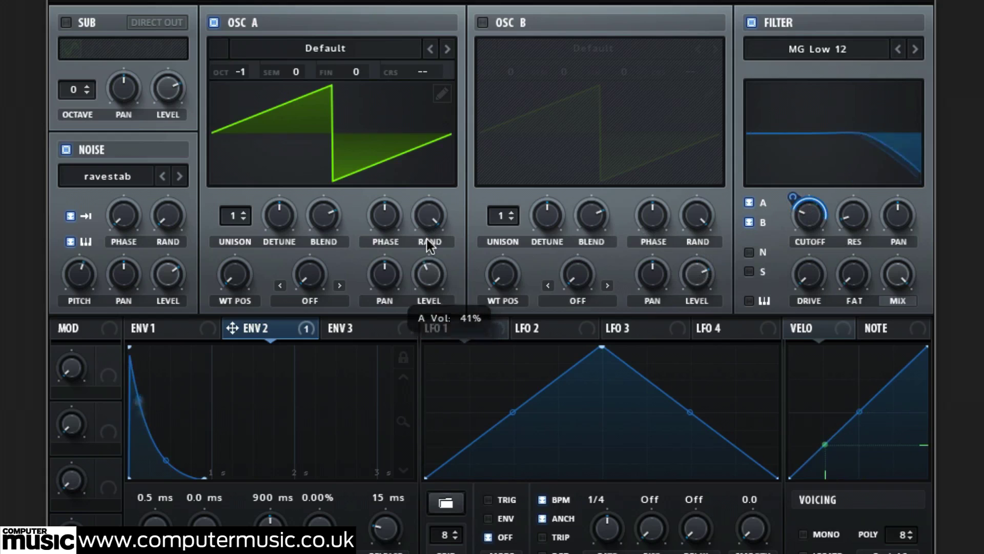
pyautogui.click(244, 214)
pyautogui.click(243, 214)
pyautogui.click(244, 213)
pyautogui.click(243, 213)
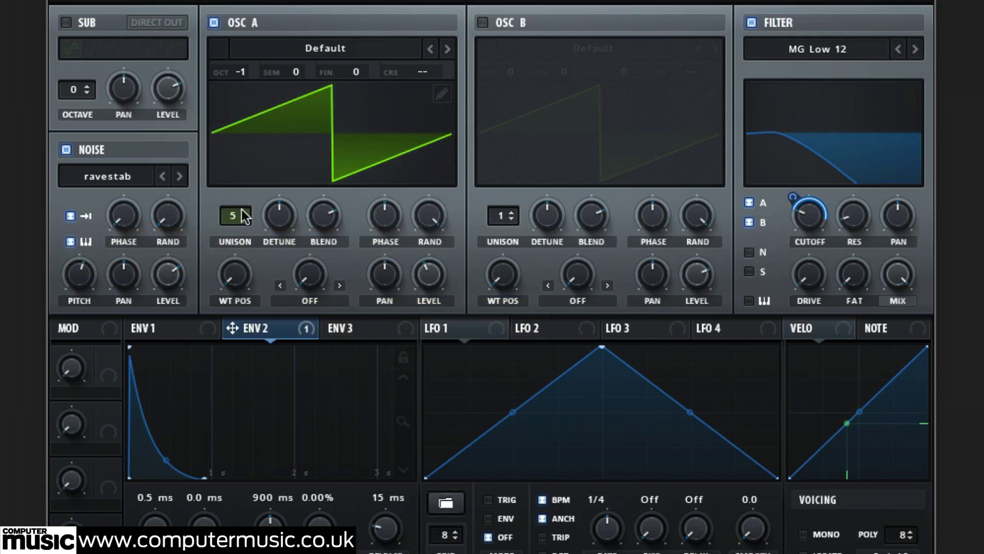
pyautogui.click(245, 213)
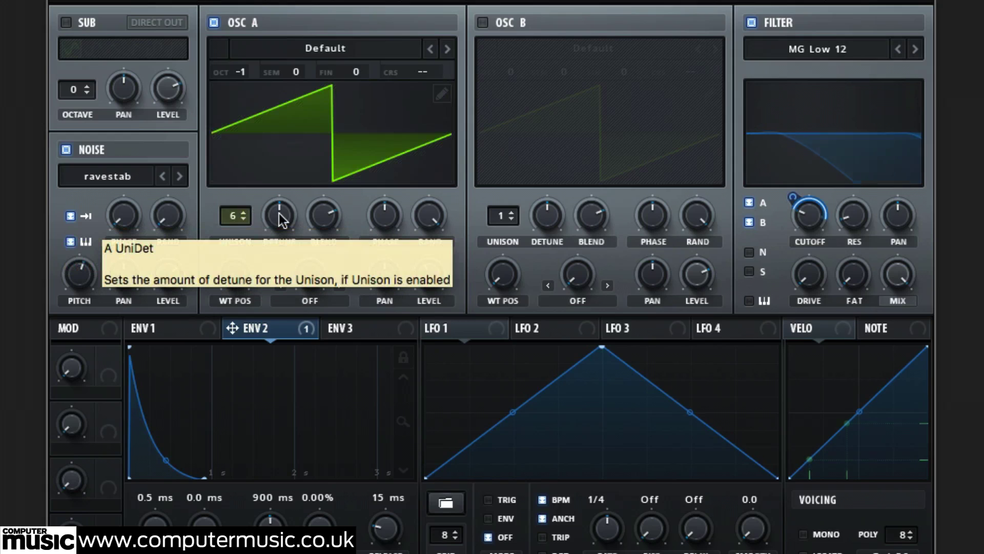
pyautogui.moveTo(281, 220); pyautogui.dragTo(283, 203)
# Switch the noise oscillator off and back on to compare the sound without it
pyautogui.click(67, 149)
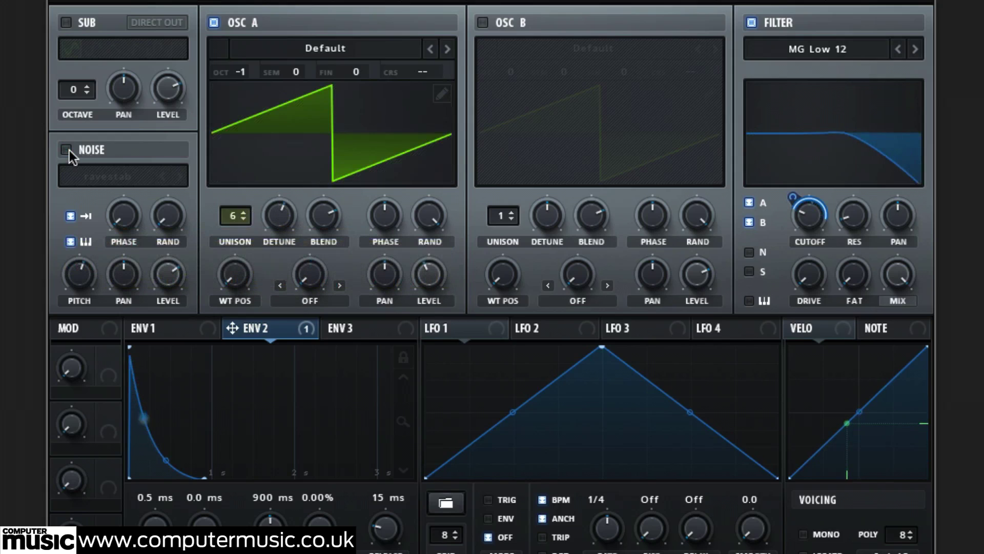
pyautogui.click(69, 150)
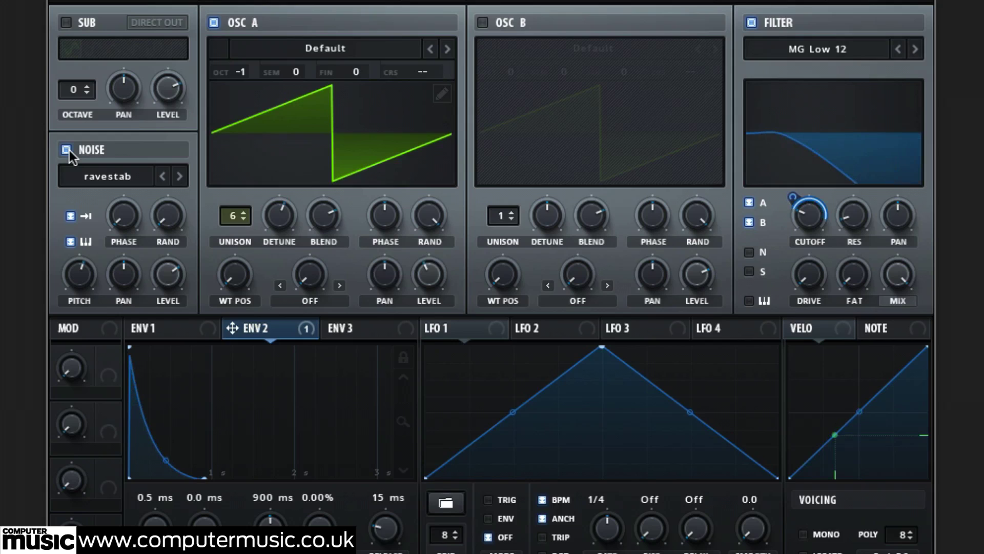
# Turn on oscillator B, transpose it up 3 semitones and adjust its level
pyautogui.click(483, 22)
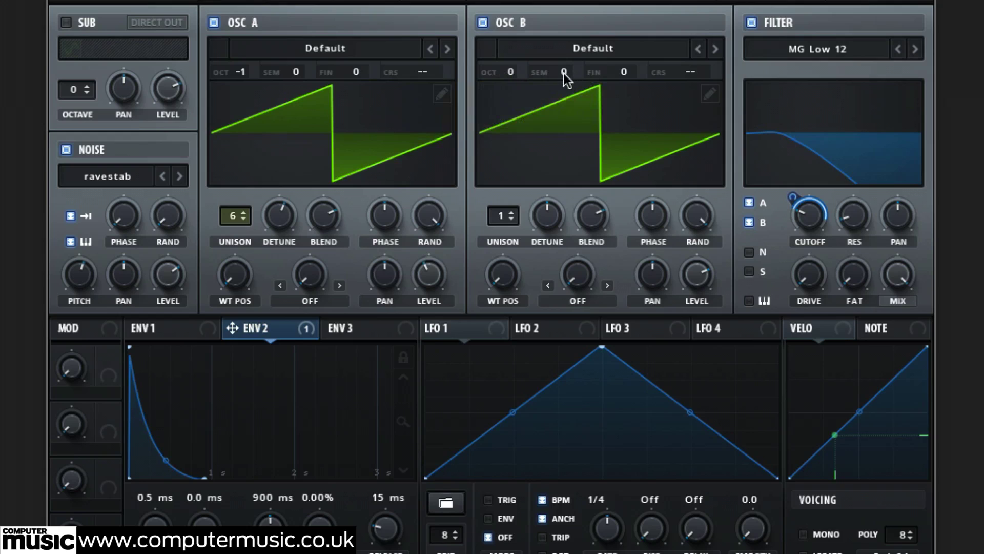
pyautogui.moveTo(565, 73); pyautogui.dragTo(568, 50)
pyautogui.moveTo(697, 274); pyautogui.dragTo(694, 330)
# Set oscillator B's unison to 4 voices and reduce its detune and level
pyautogui.click(513, 212)
pyautogui.click(512, 212)
pyautogui.click(512, 212)
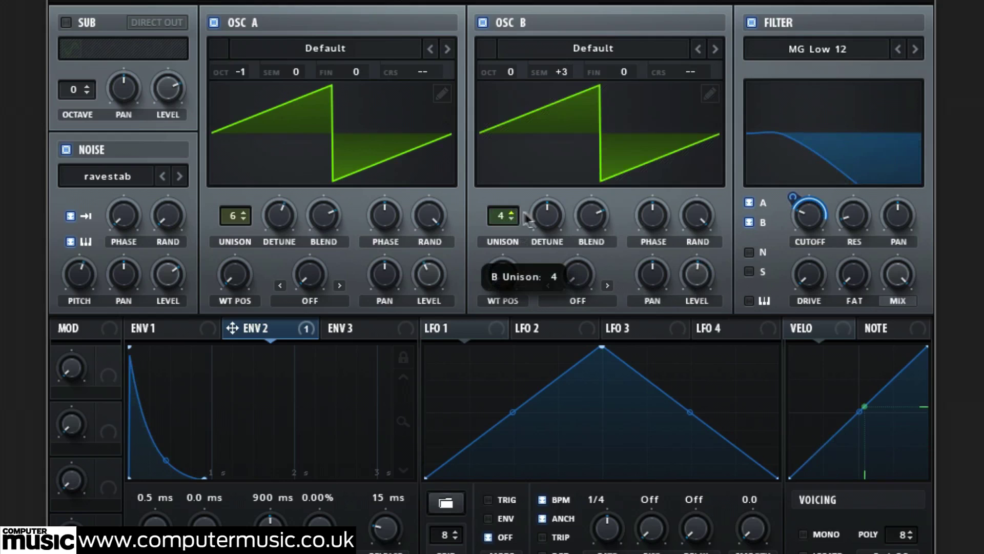
pyautogui.moveTo(551, 211); pyautogui.dragTo(537, 230)
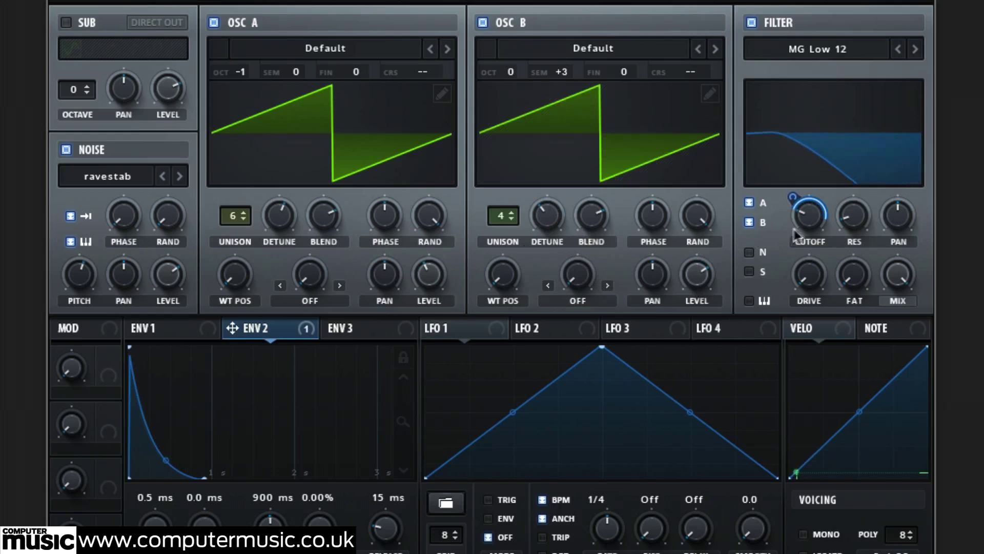
pyautogui.moveTo(703, 266); pyautogui.dragTo(702, 318)
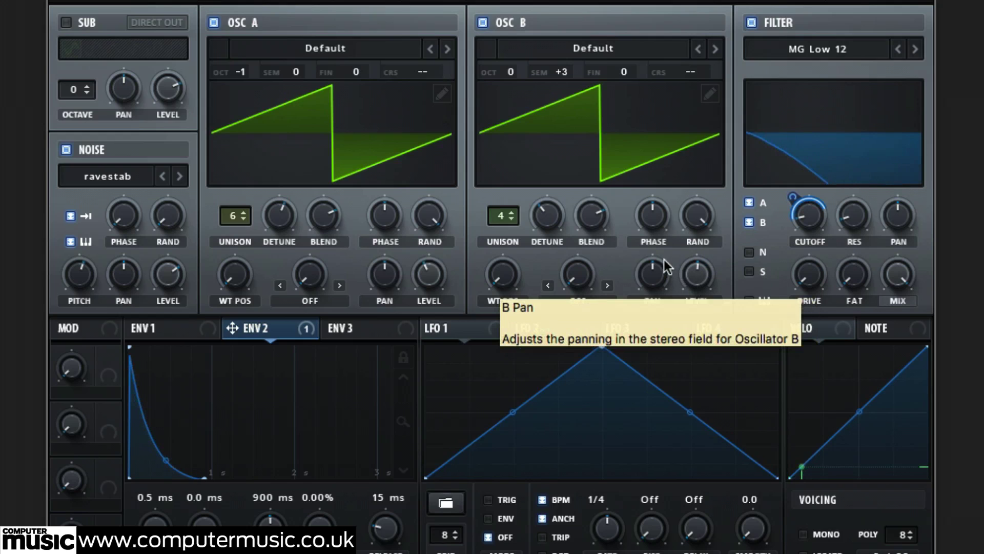
# Turn on the sub oscillator and set its octave to -2
pyautogui.click(68, 22)
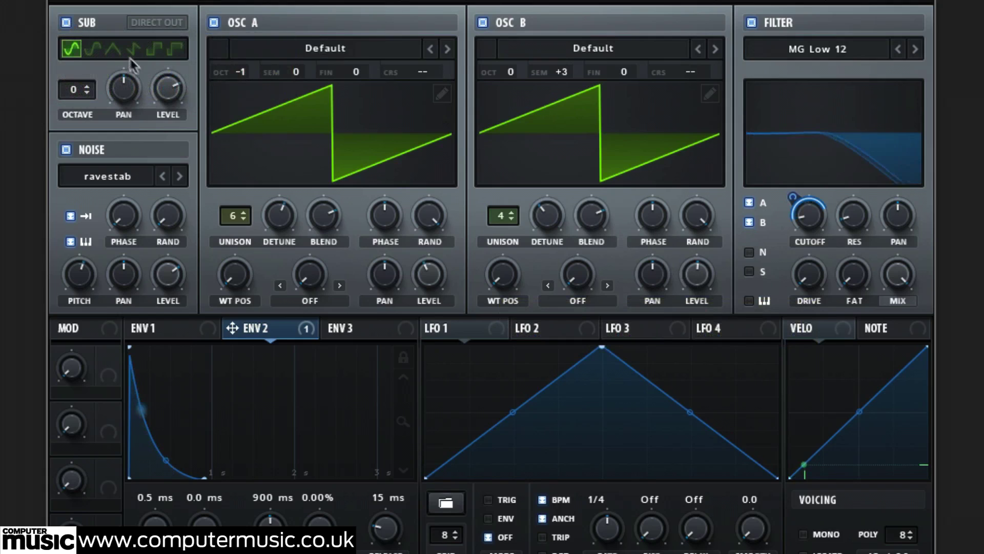
pyautogui.click(87, 93)
pyautogui.click(87, 93)
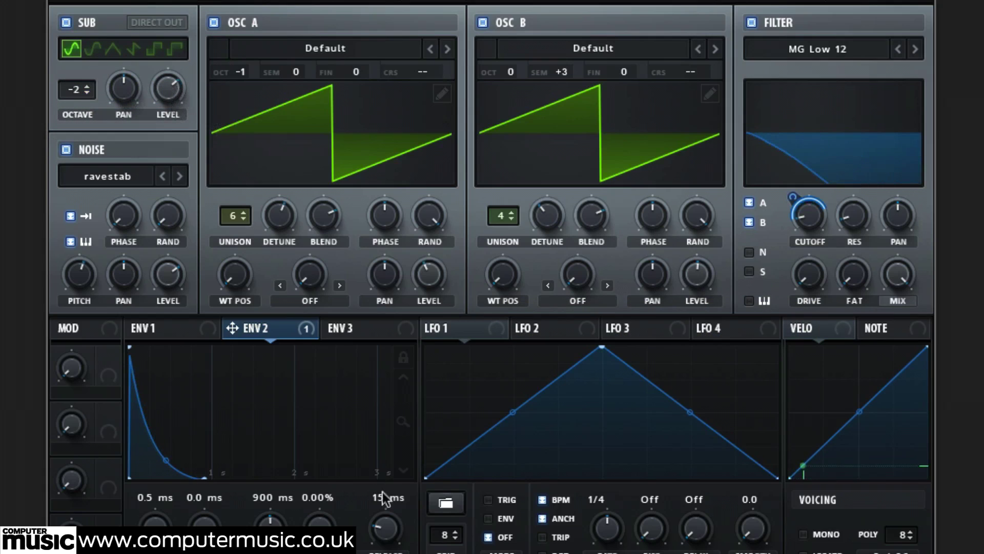
# Set envelope 1's release to 5.4 ms
pyautogui.click(167, 331)
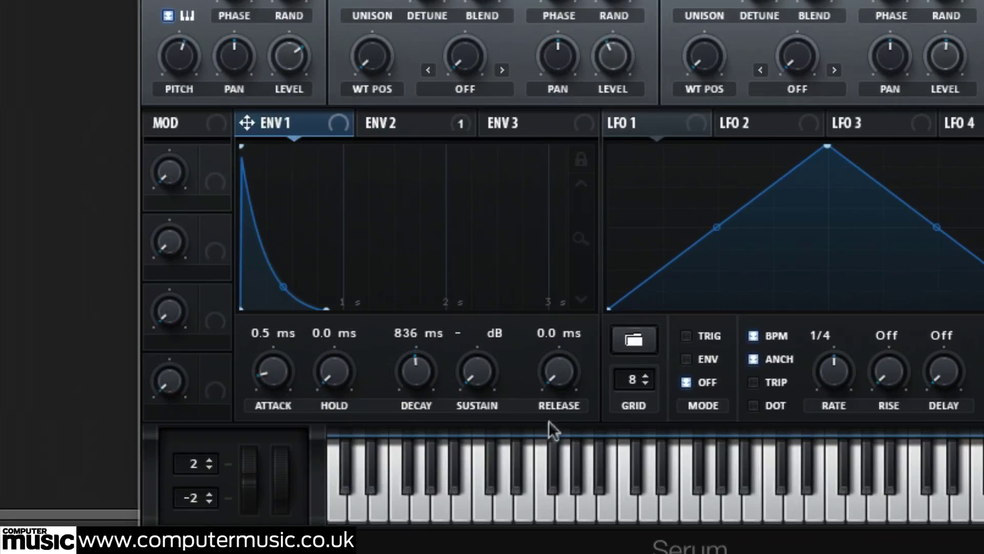
pyautogui.moveTo(567, 378); pyautogui.dragTo(570, 380)
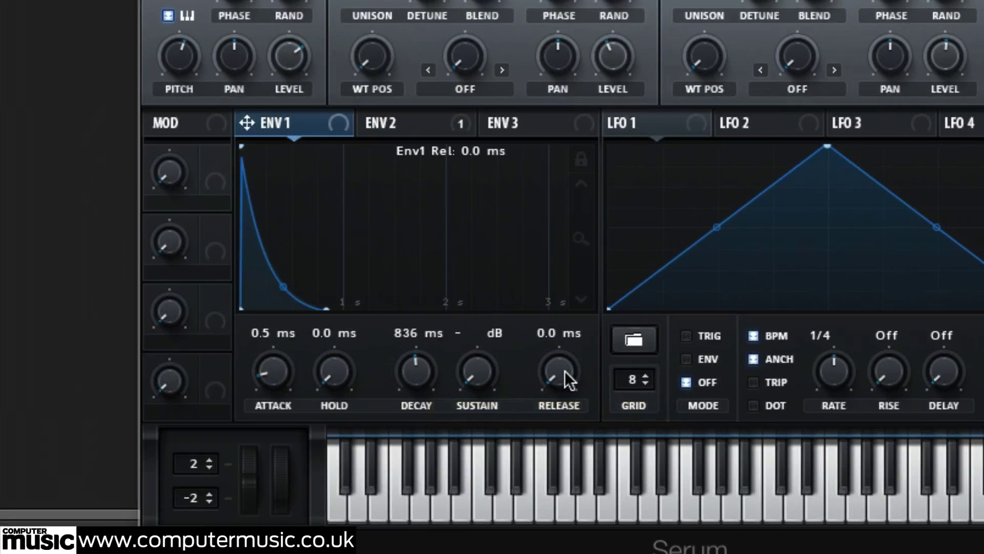
pyautogui.scroll(5, 562, 365)
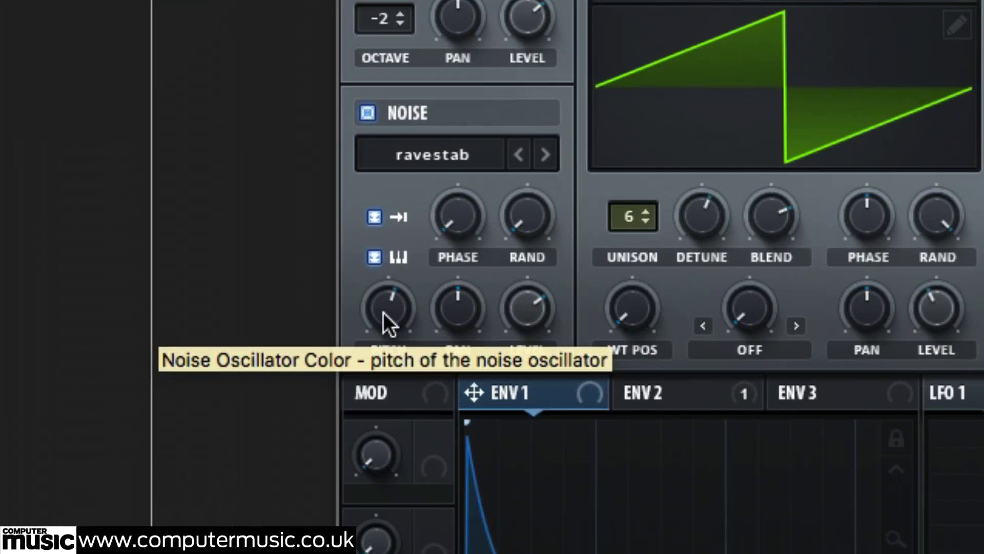
# Sweep the noise oscillator's pitch down to -64% and back up above centre to compare how it changes the sound
pyautogui.moveTo(386, 306); pyautogui.dragTo(398, 466)
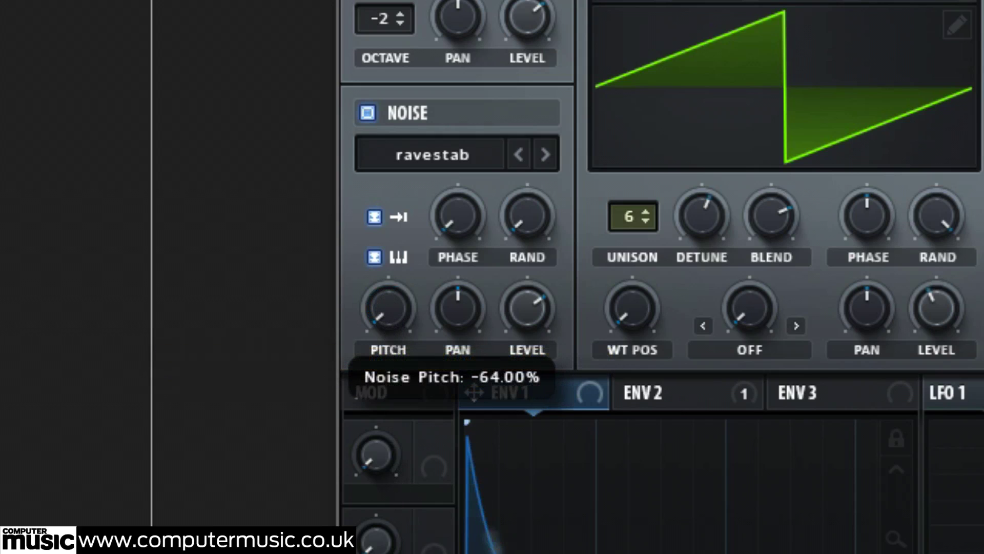
pyautogui.moveTo(405, 516); pyautogui.dragTo(405, 496)
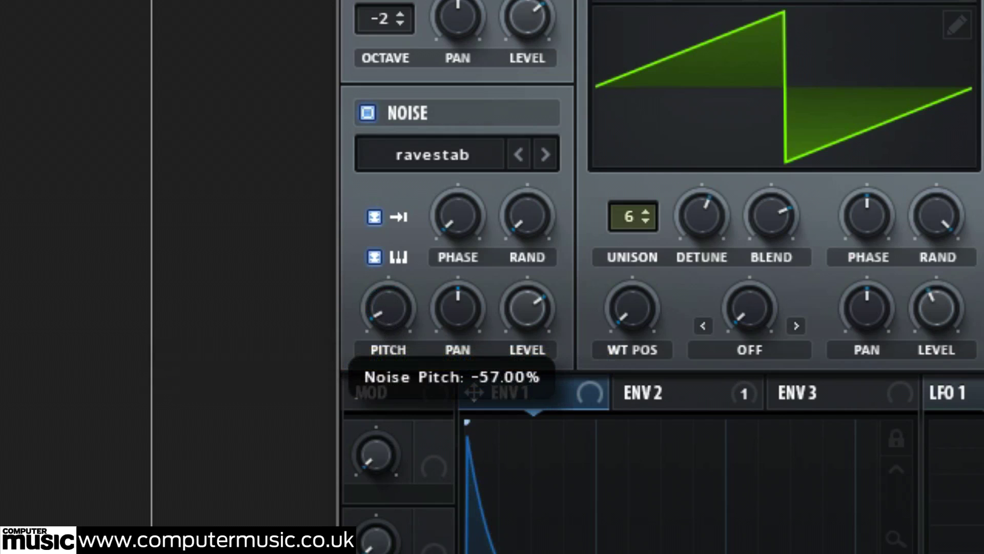
pyautogui.moveTo(464, 535); pyautogui.dragTo(447, 393)
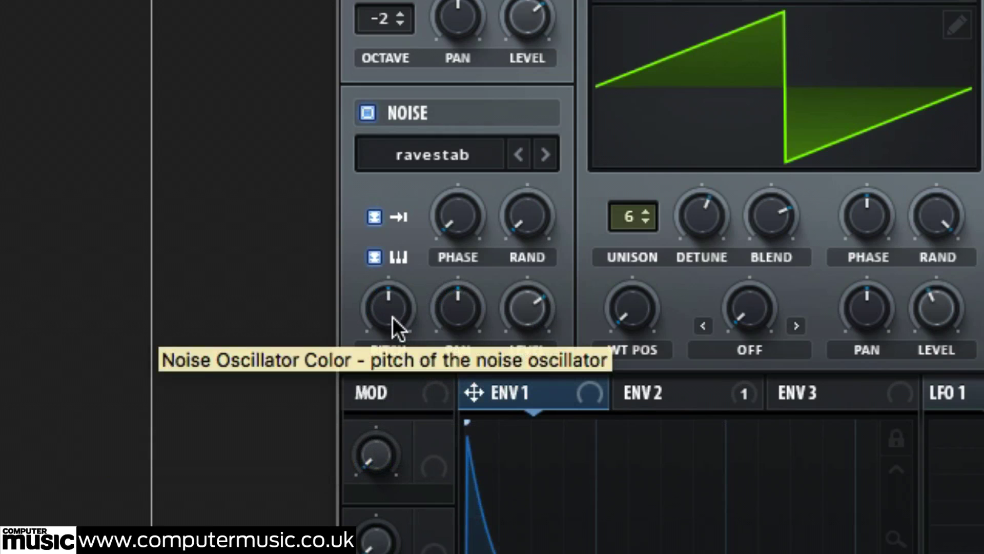
pyautogui.moveTo(386, 315); pyautogui.dragTo(377, 283)
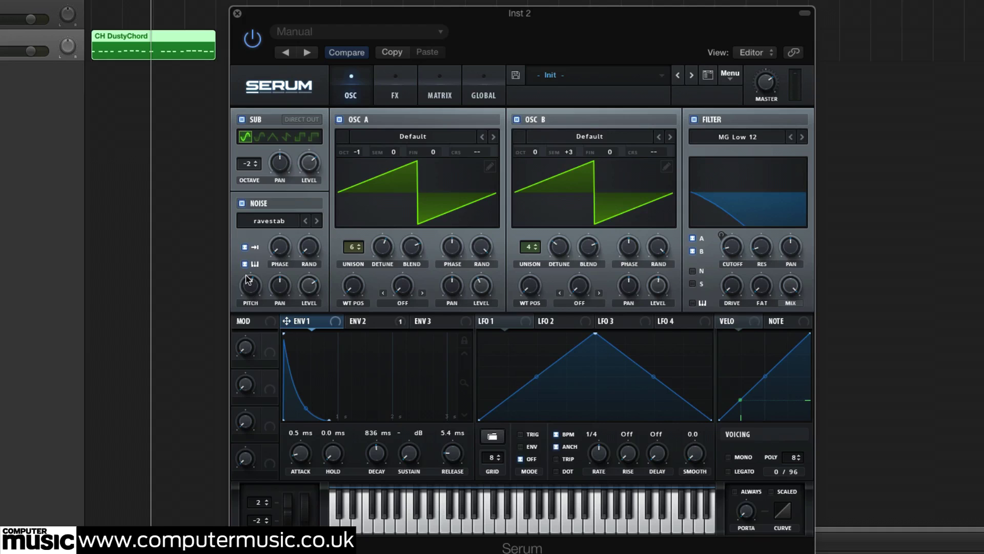
# Turn on the Hyper/Dimension effect, lower the Hyper mix and set the Dimension mix to 23%
pyautogui.click(400, 95)
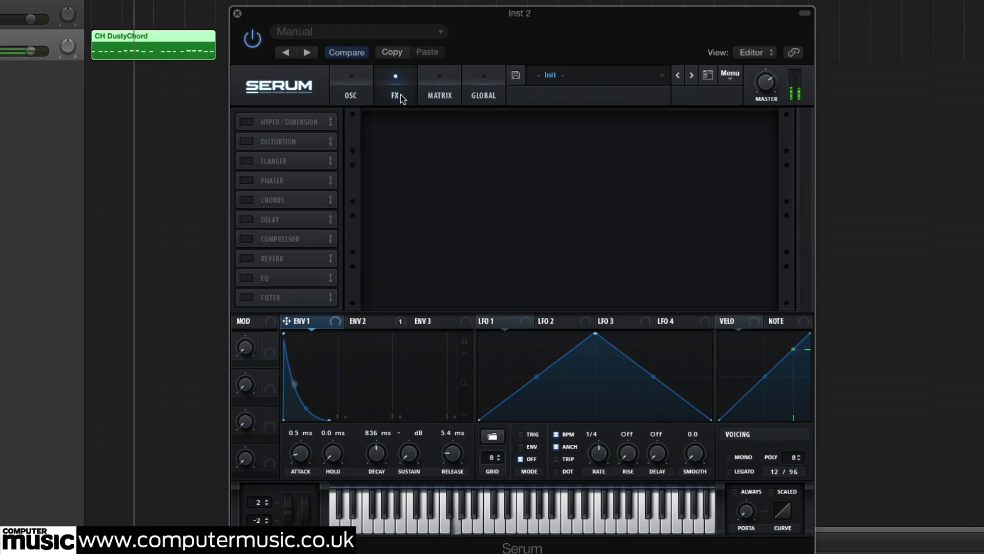
pyautogui.click(247, 122)
pyautogui.moveTo(591, 153); pyautogui.dragTo(588, 176)
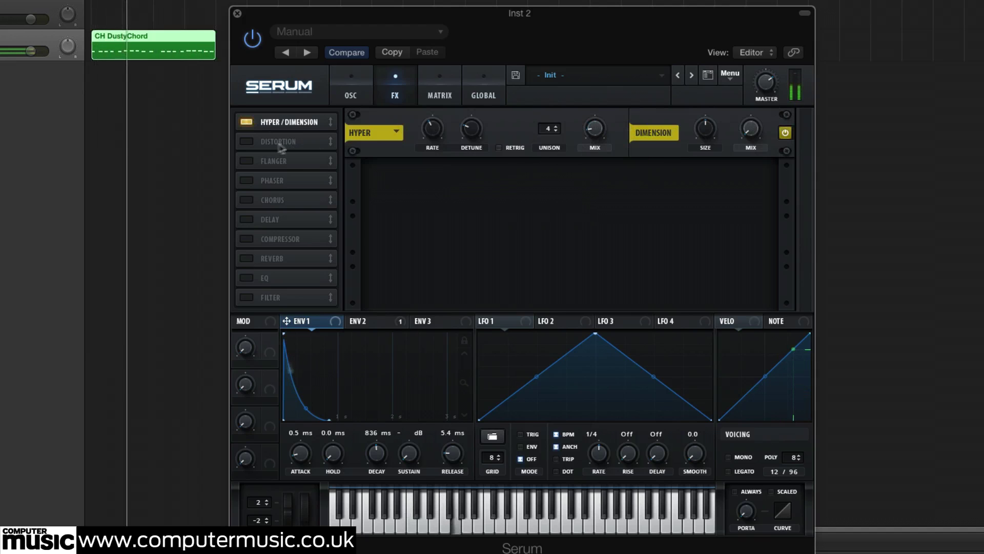
pyautogui.moveTo(751, 129); pyautogui.dragTo(750, 101)
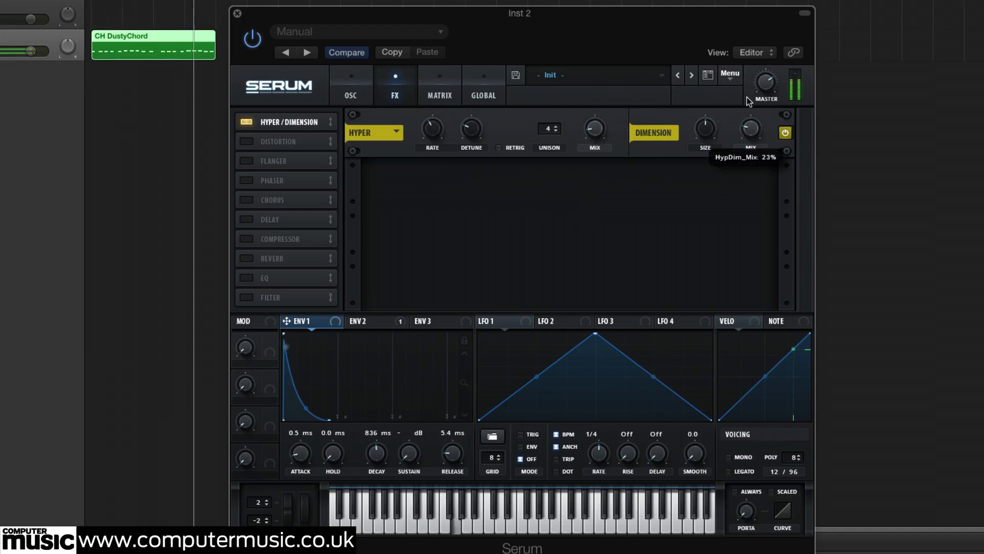
# Turn on the distortion effect, audition its types, choose HardClip and raise the drive
pyautogui.click(252, 143)
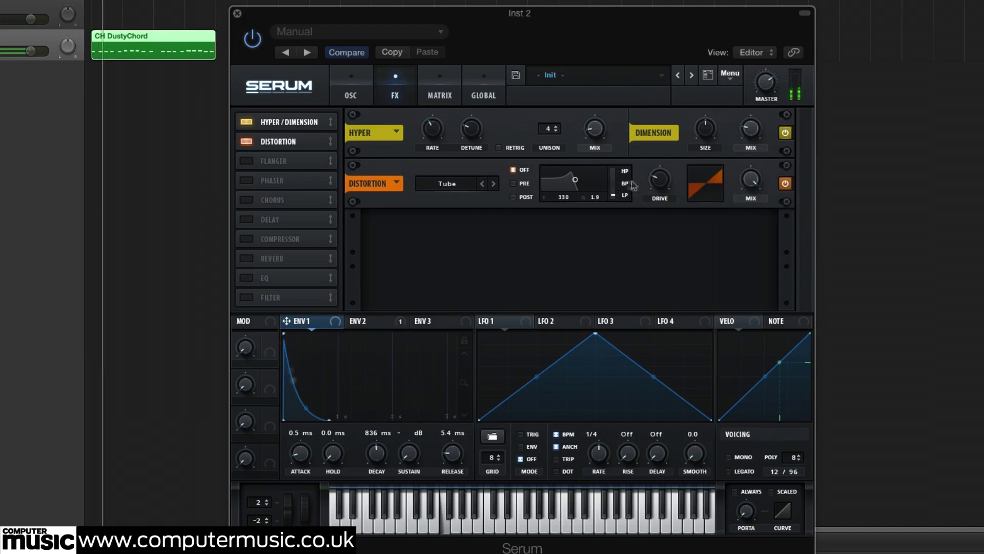
pyautogui.moveTo(659, 179)
pyautogui.mouseDown()
pyautogui.moveTo(660, 115)
pyautogui.moveTo(661, 162)
pyautogui.mouseUp()
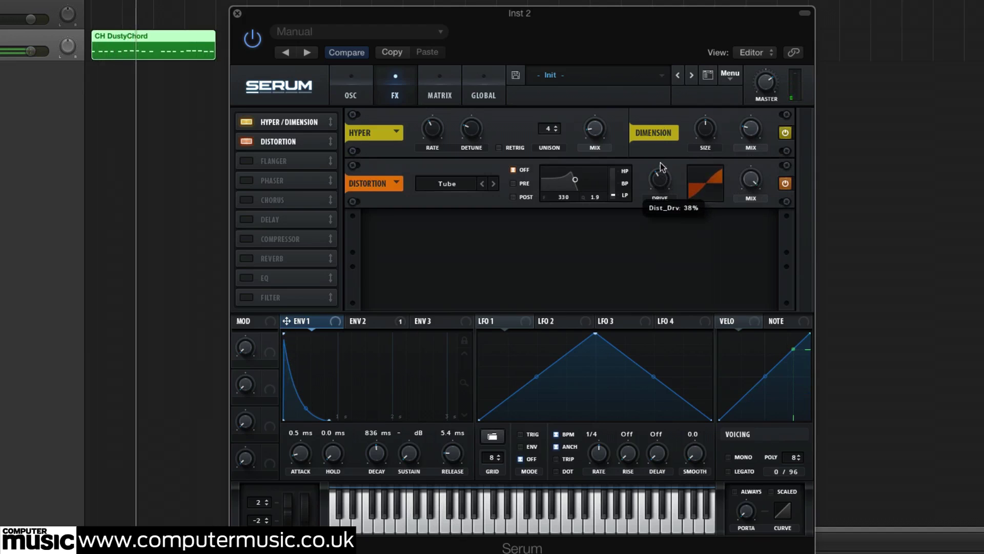
pyautogui.click(493, 184)
pyautogui.click(493, 185)
pyautogui.click(494, 184)
pyautogui.click(494, 184)
pyautogui.click(494, 184)
pyautogui.click(482, 184)
pyautogui.click(483, 184)
pyautogui.click(482, 184)
pyautogui.moveTo(659, 186)
pyautogui.mouseDown()
pyautogui.moveTo(657, 131)
pyautogui.moveTo(644, 148)
pyautogui.moveTo(656, 148)
pyautogui.moveTo(661, 184)
pyautogui.mouseUp()
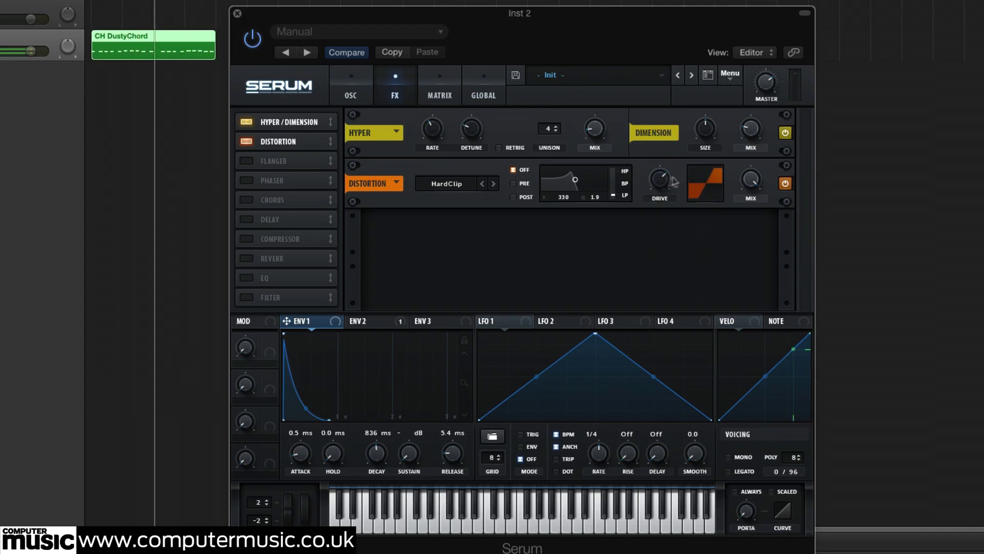
# Turn on the chorus with its mix lowered, and add the Hall reverb
pyautogui.click(259, 200)
pyautogui.moveTo(751, 230); pyautogui.dragTo(751, 286)
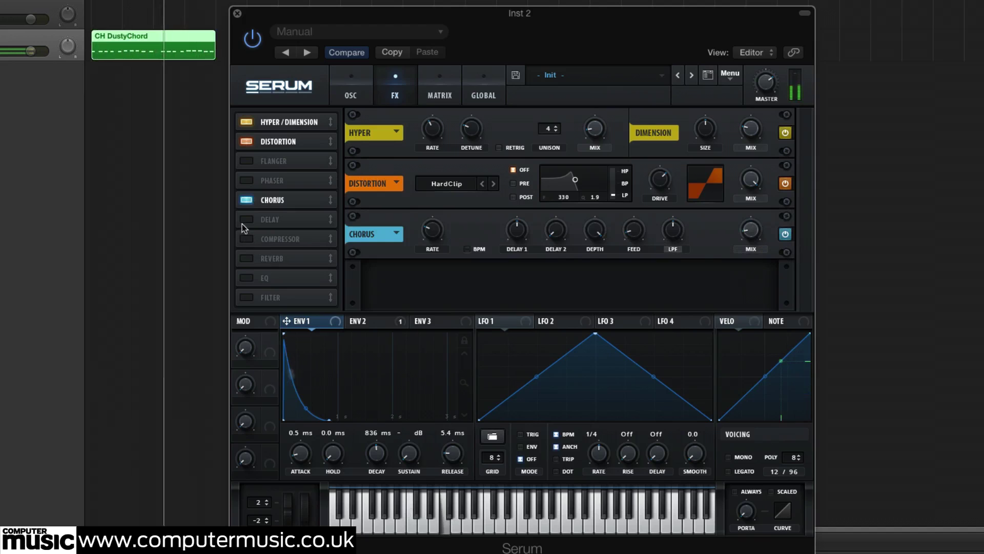
pyautogui.click(247, 258)
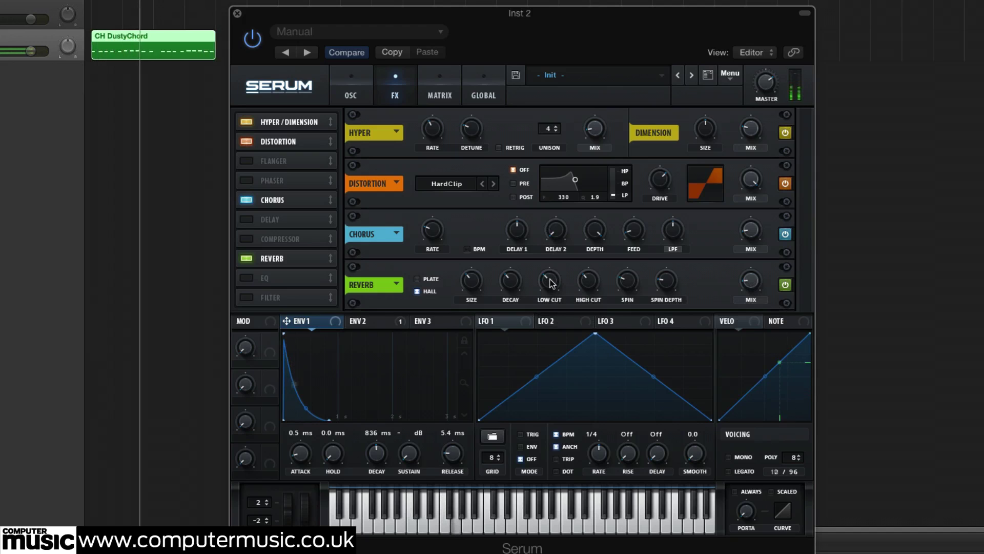
pyautogui.click(349, 94)
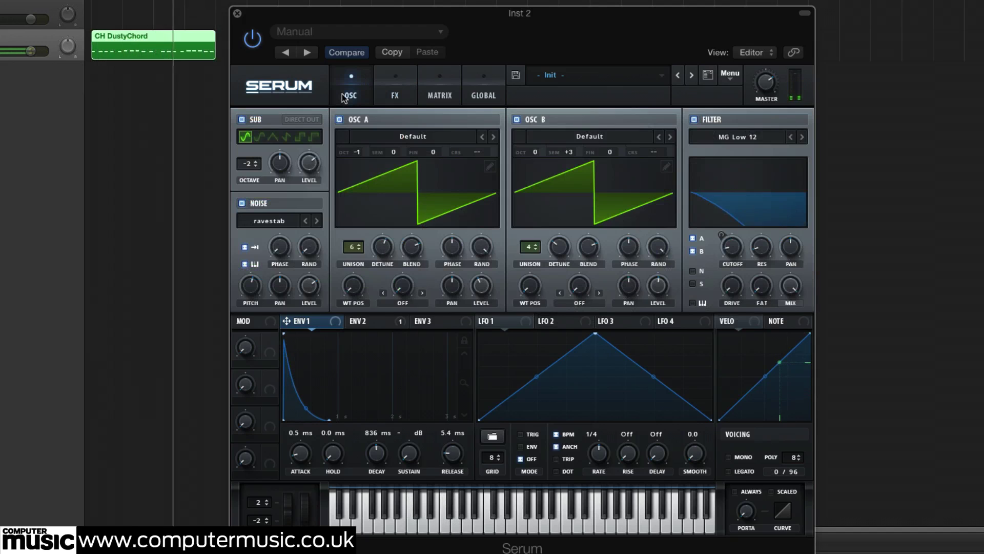